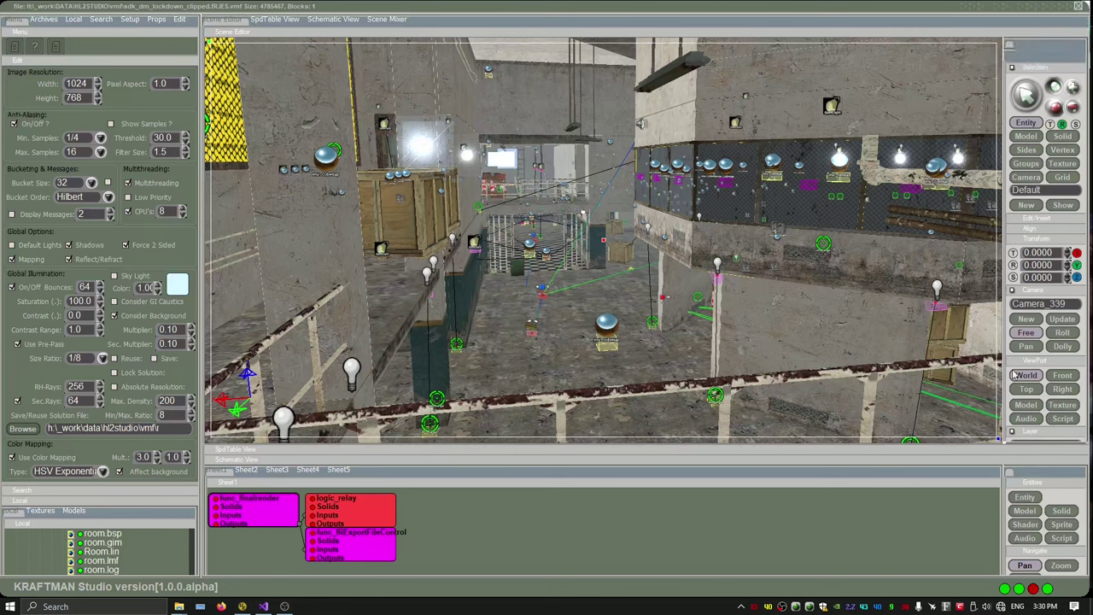
Render the scene from Camera_339 and close the finished render
{"action": "left_click", "coordinate": [1013, 292]}
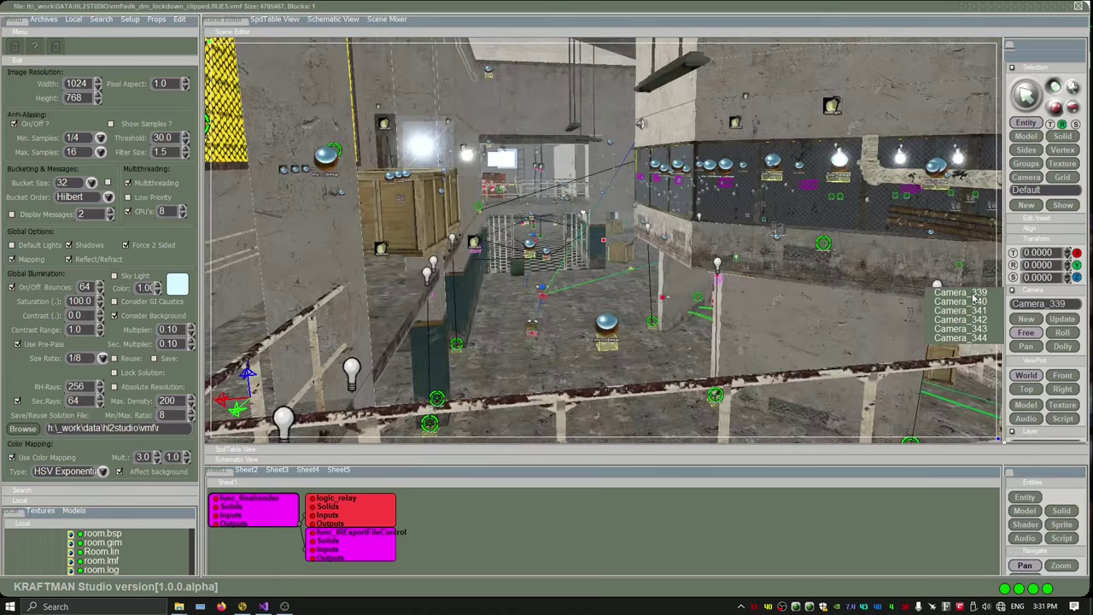
{"action": "left_click", "coordinate": [974, 297]}
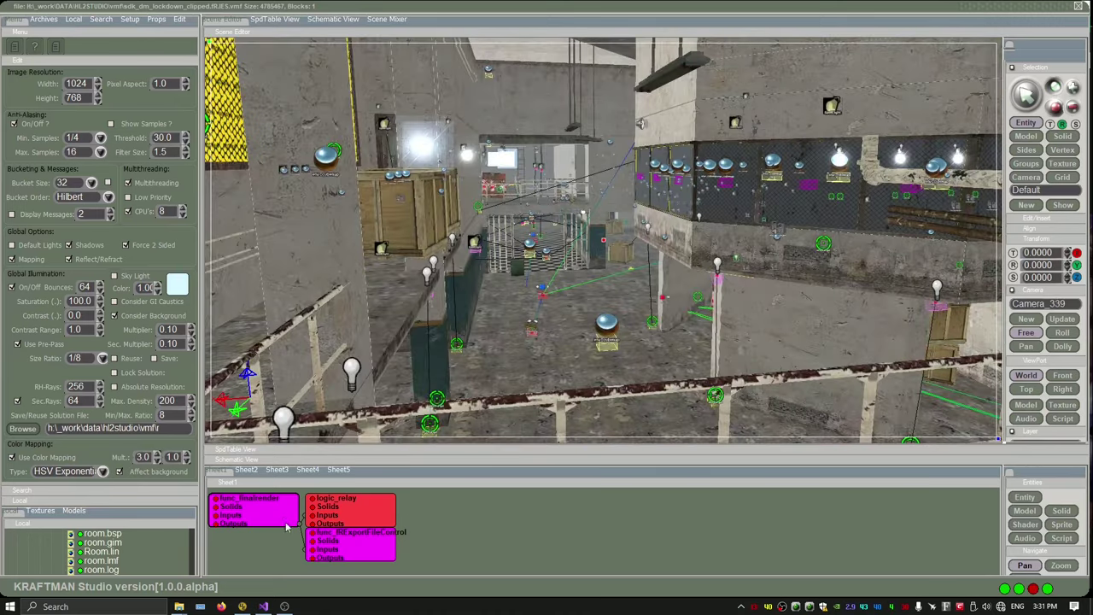
{"action": "left_click", "coordinate": [16, 46]}
{"action": "left_click", "coordinate": [49, 152]}
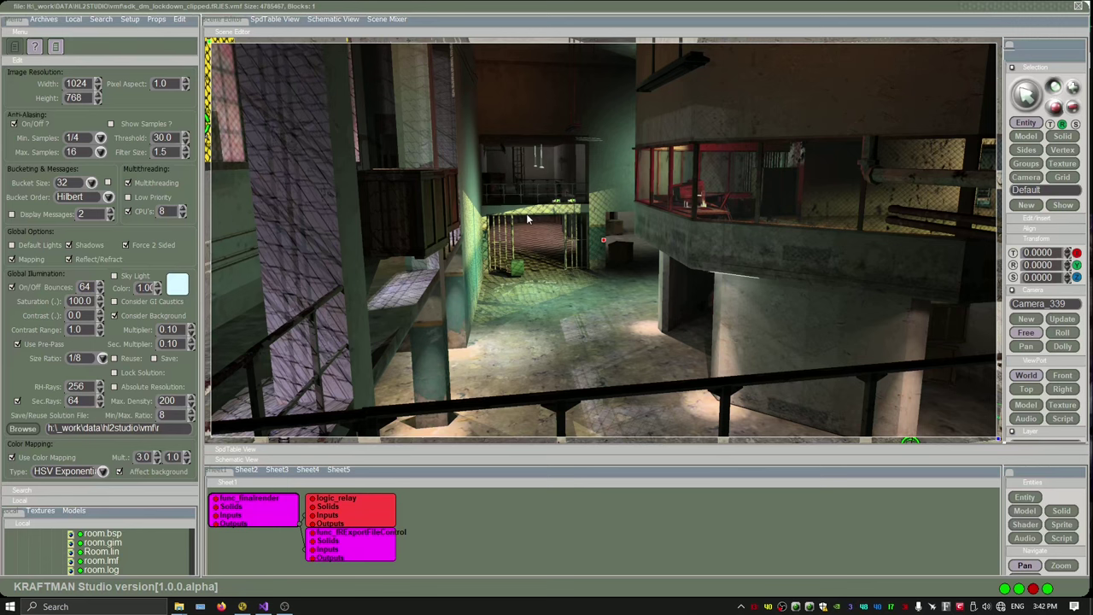
{"action": "left_click", "coordinate": [733, 260]}
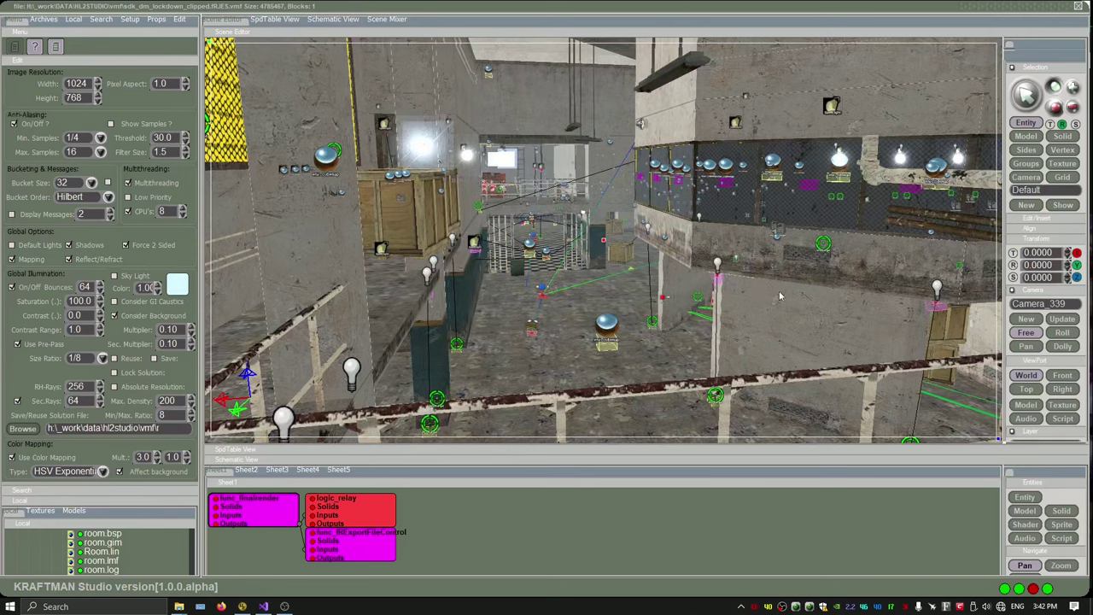
Roam into the control room, select the ceiling spotlight and inspect its entity properties
{"action": "left_click", "coordinate": [1027, 333]}
{"action": "left_click_drag", "start_coordinate": [908, 292], "coordinate": [929, 224]}
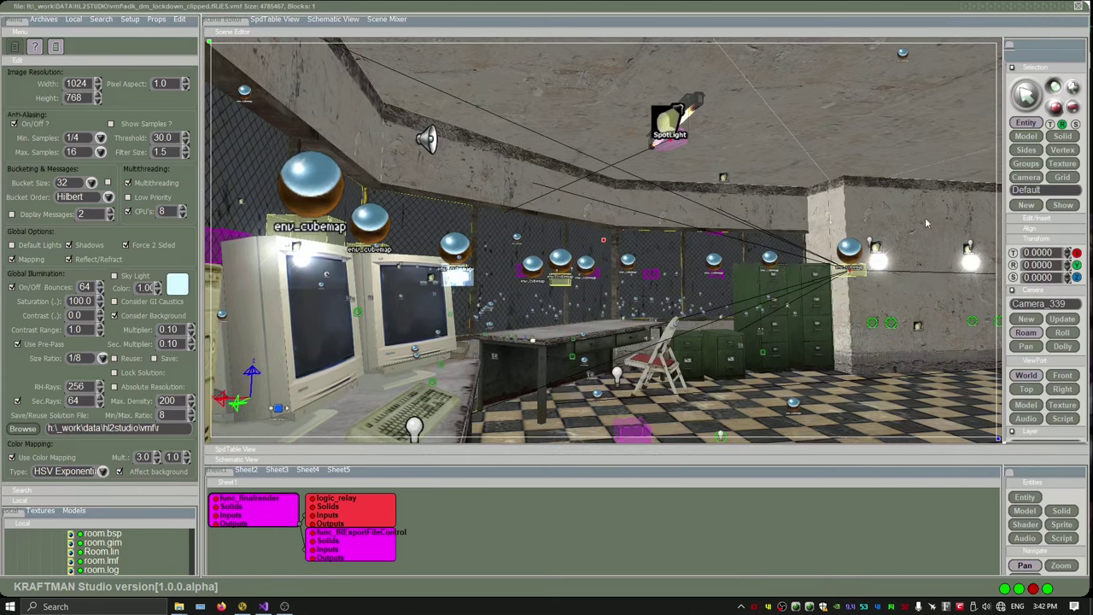
{"action": "left_click", "coordinate": [680, 146]}
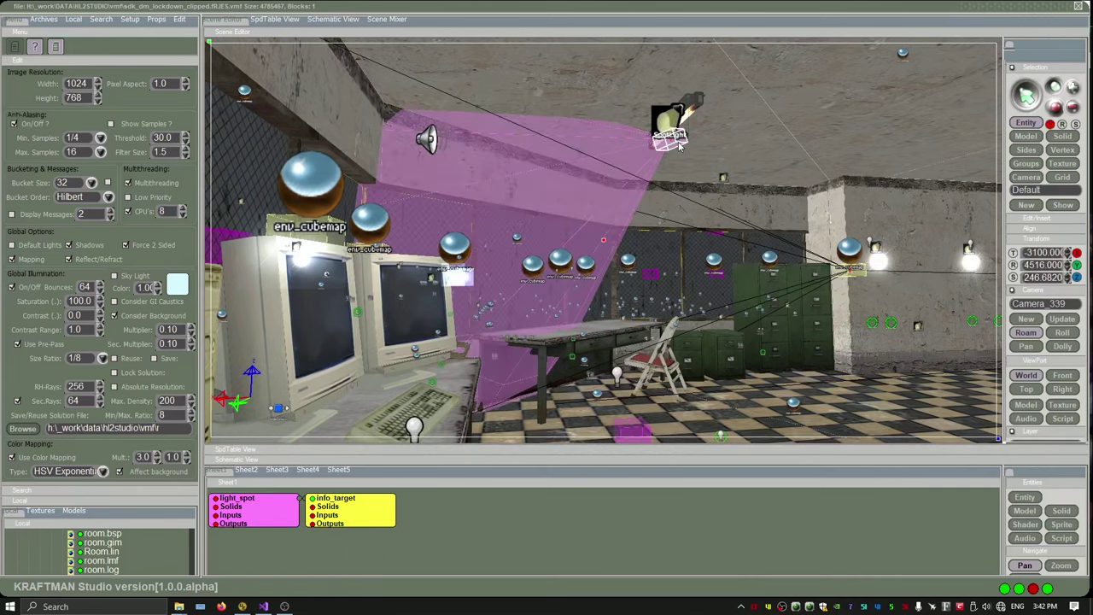
{"action": "left_click", "coordinate": [158, 19]}
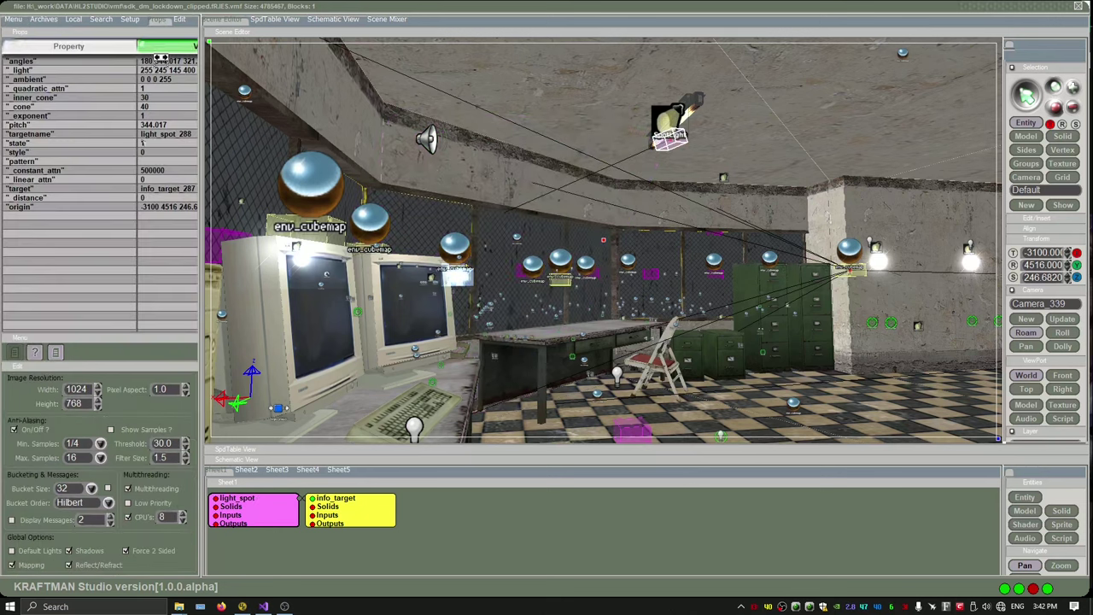
{"action": "left_click", "coordinate": [141, 146]}
{"action": "key", "text": "Return"}
{"action": "left_click", "coordinate": [130, 32]}
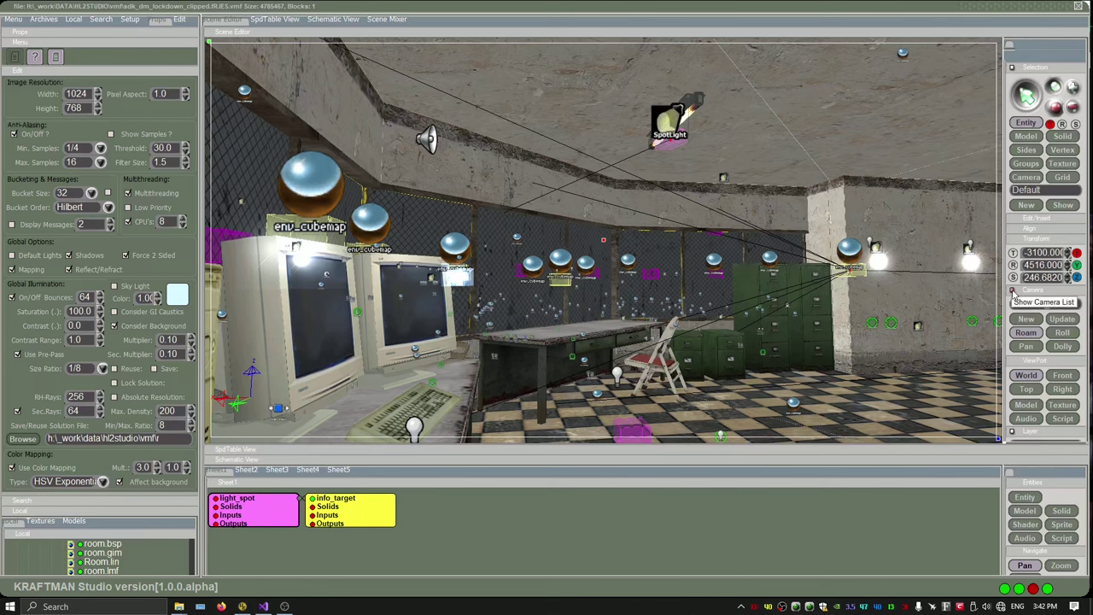
Render the Camera_340 view using the func_finalrender_16 entity and close the finished render
{"action": "left_click", "coordinate": [1038, 303]}
{"action": "left_click", "coordinate": [986, 301]}
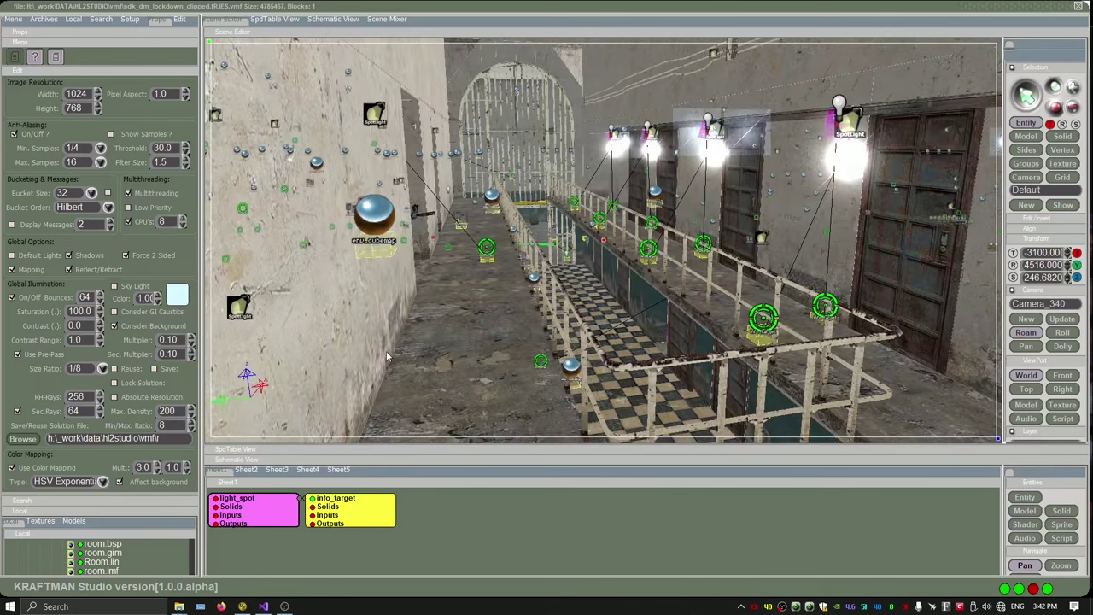
{"action": "left_click", "coordinate": [100, 19]}
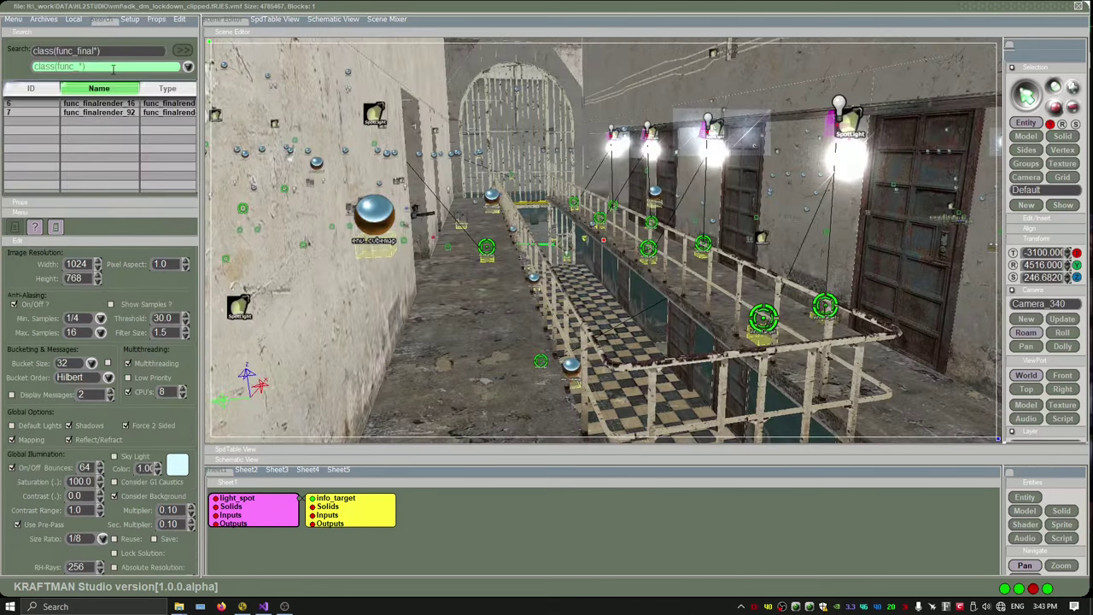
{"action": "left_click", "coordinate": [109, 103]}
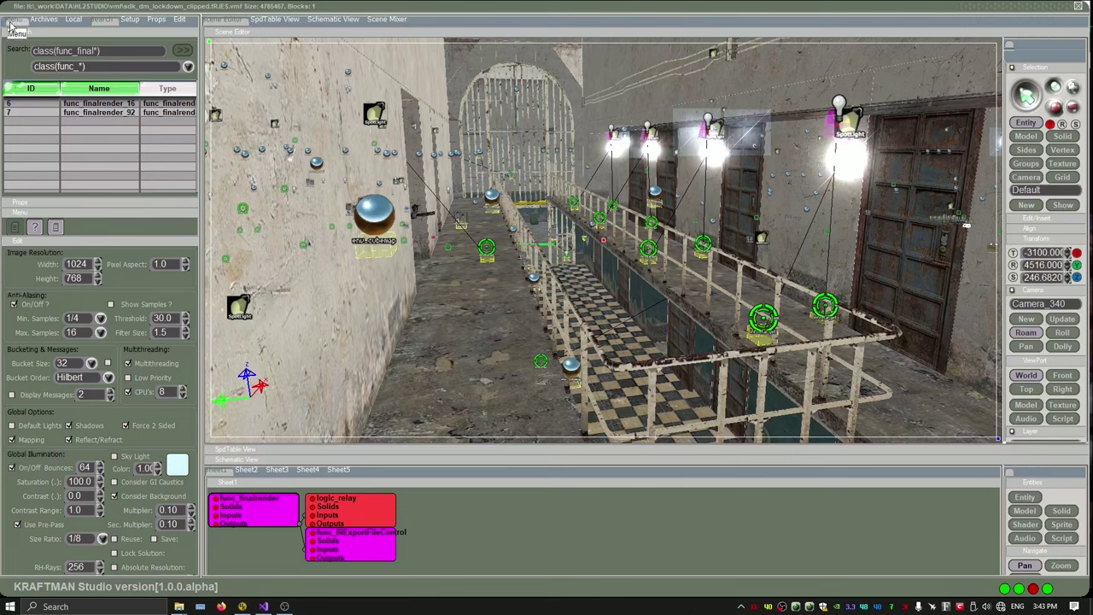
{"action": "left_click", "coordinate": [11, 28]}
{"action": "left_click", "coordinate": [14, 46]}
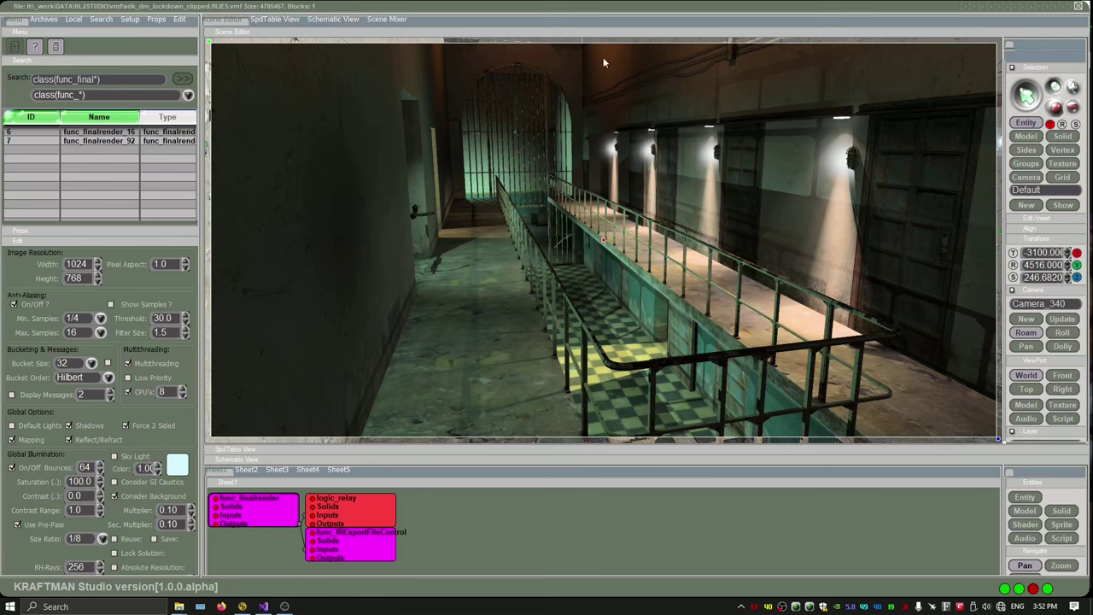
{"action": "left_click", "coordinate": [846, 331]}
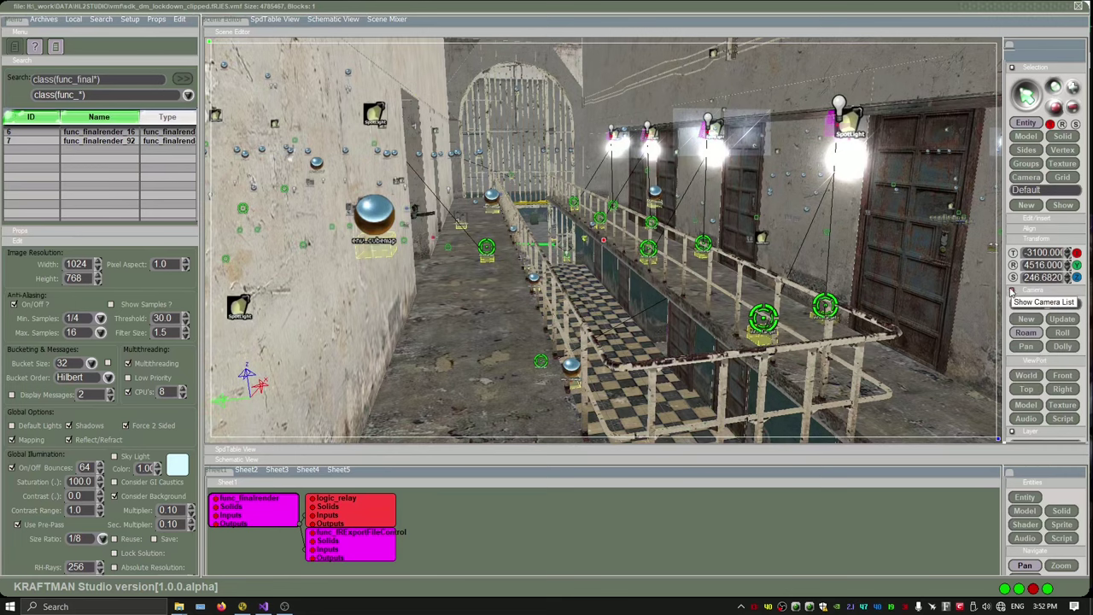
Go through the remaining cameras to Camera_344, render its view and close the finished render
{"action": "left_click", "coordinate": [1021, 303]}
{"action": "left_click", "coordinate": [978, 311]}
{"action": "left_click", "coordinate": [972, 319]}
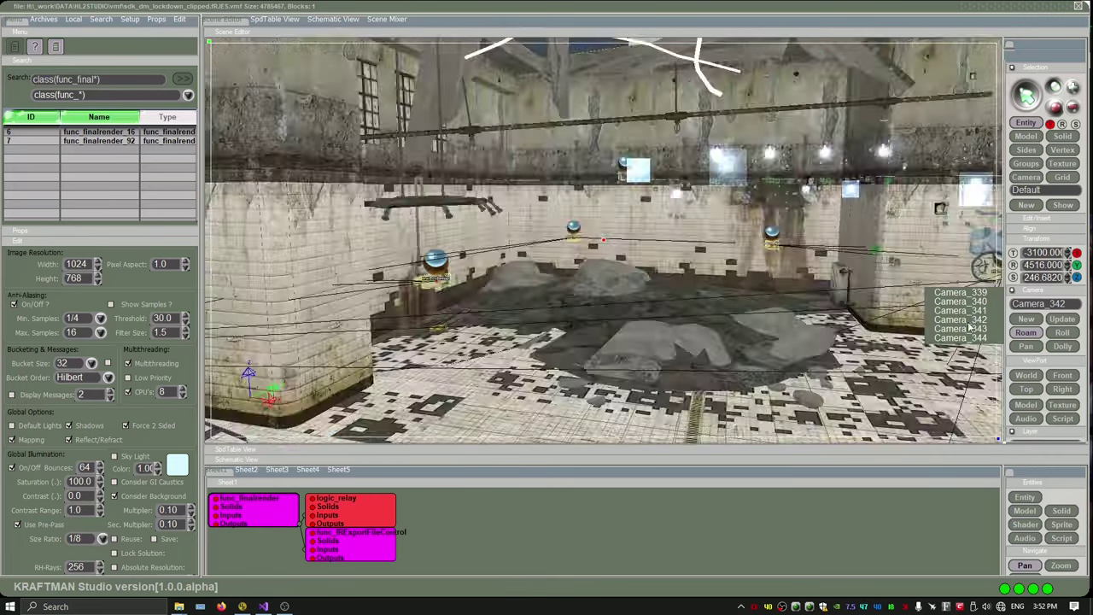
{"action": "left_click", "coordinate": [967, 329]}
{"action": "left_click", "coordinate": [961, 339]}
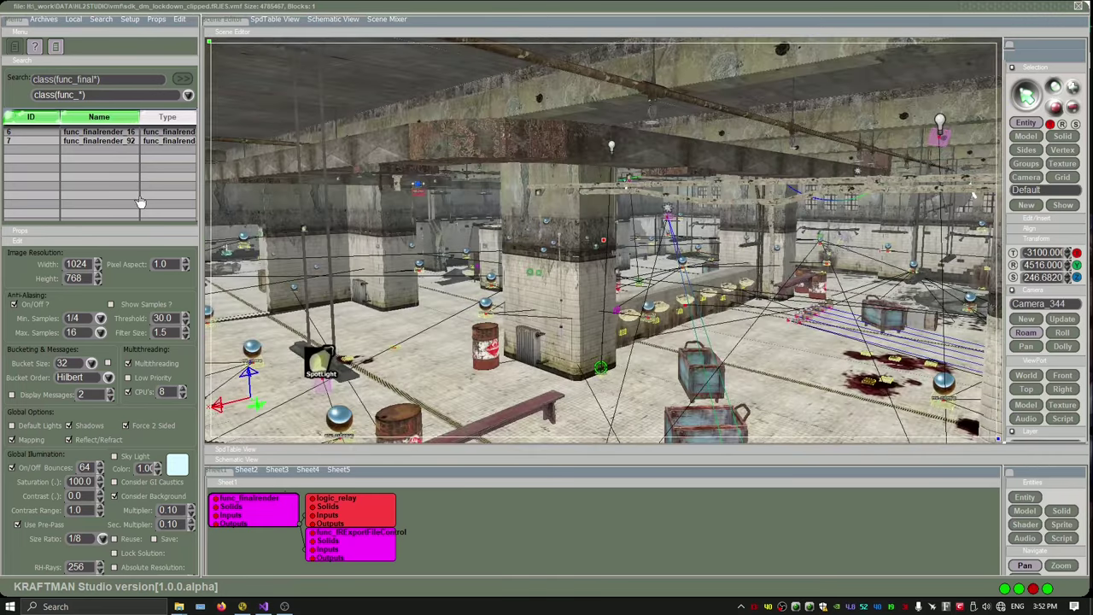
{"action": "left_click", "coordinate": [68, 62]}
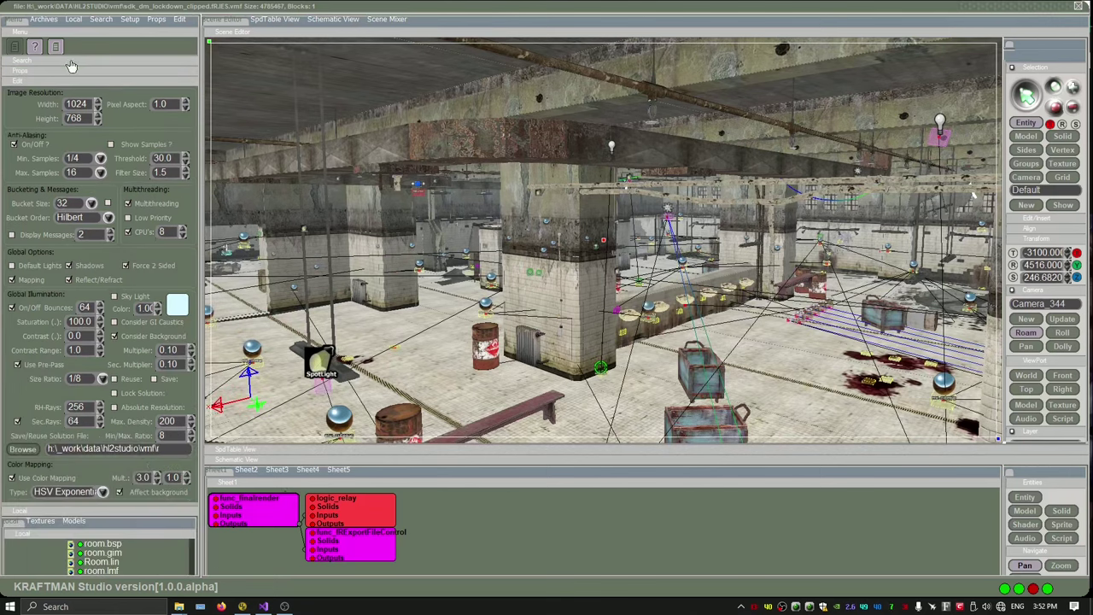
{"action": "left_click", "coordinate": [15, 49]}
{"action": "left_click", "coordinate": [61, 197]}
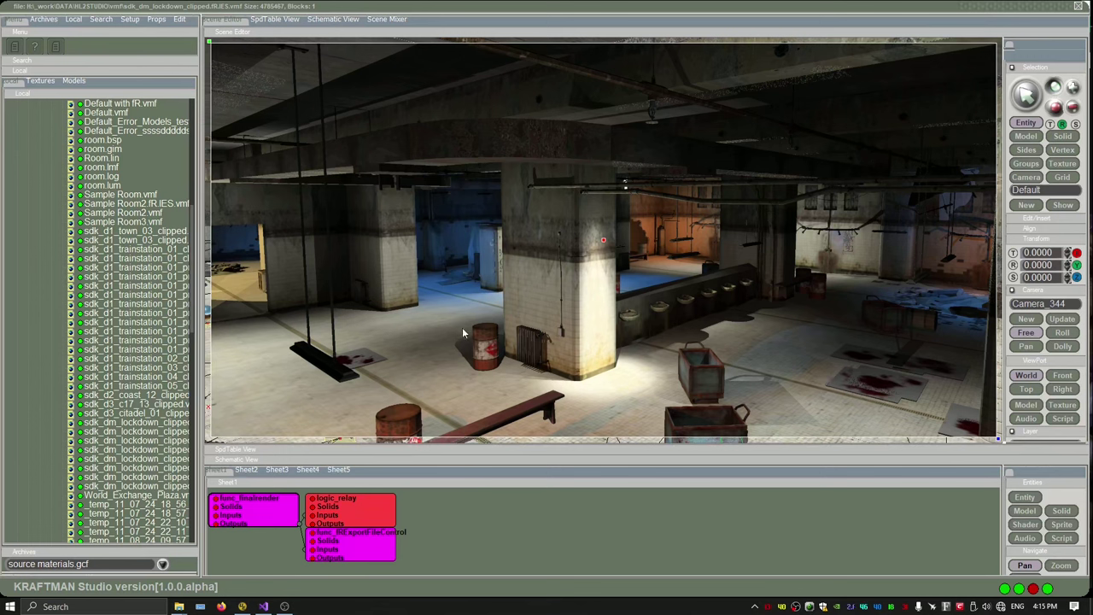
{"action": "left_click", "coordinate": [725, 258]}
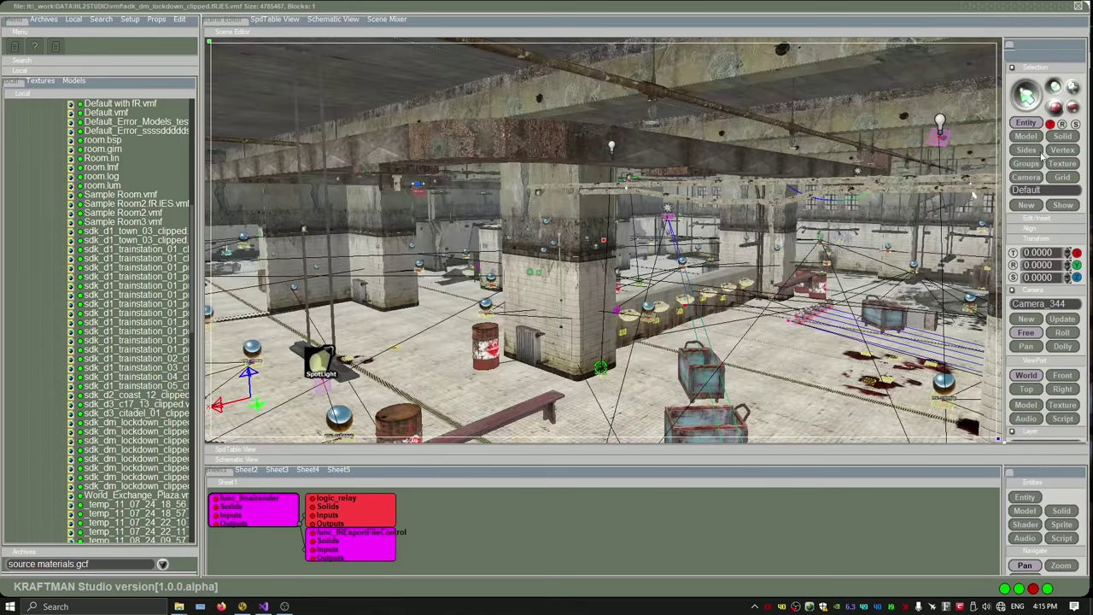
Open the map sdk_d1_trainstation_01_pruned.fR.IES.vmf and view it from Camera_657
{"action": "double_click", "coordinate": [162, 299]}
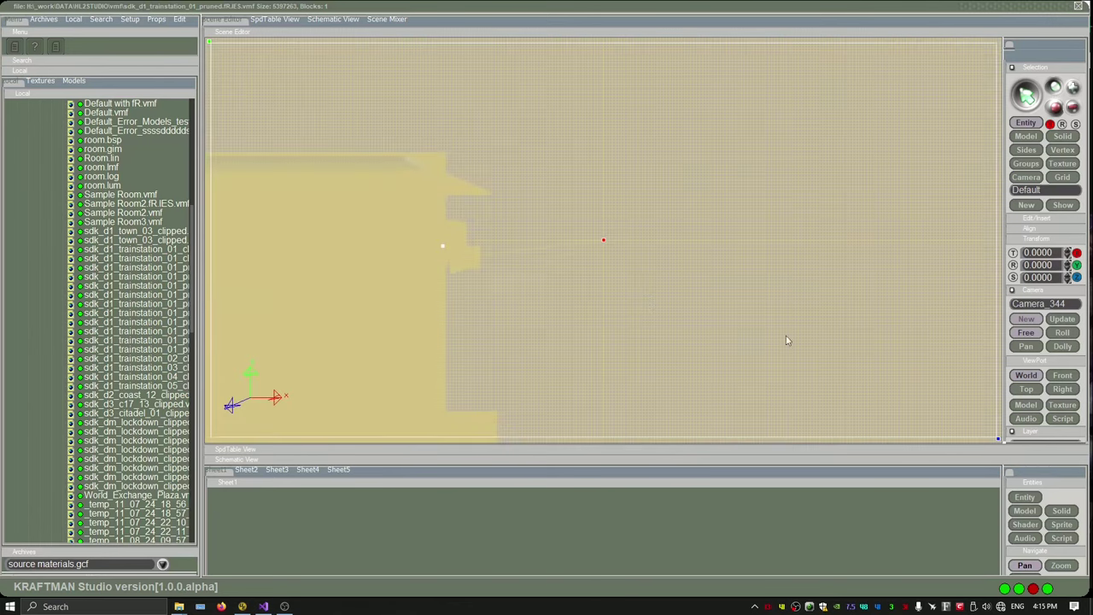
{"action": "left_click", "coordinate": [1037, 304]}
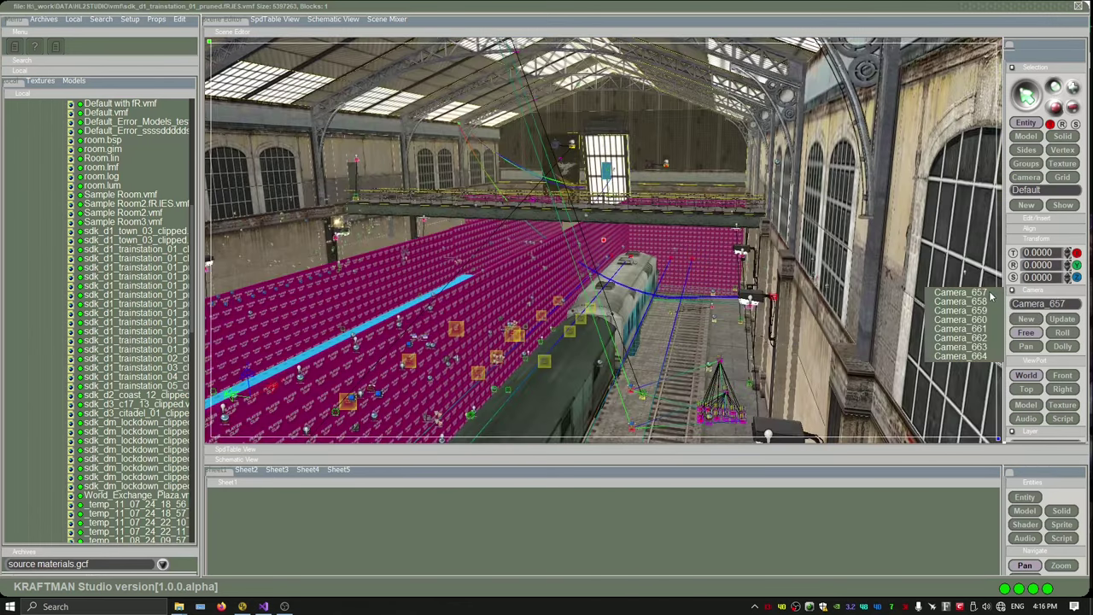
{"action": "left_click", "coordinate": [990, 295]}
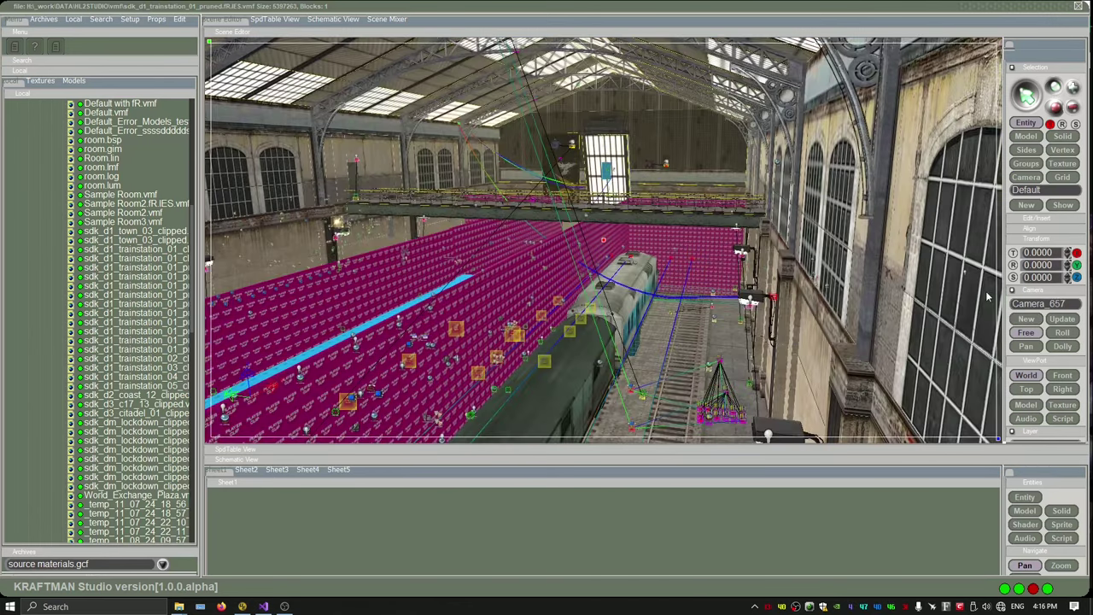
Hide the layers layer_skybox, layer_skylights, layer_trigger, layer_clips and layer_info_node
{"action": "left_click", "coordinate": [1025, 430]}
{"action": "left_click", "coordinate": [912, 419]}
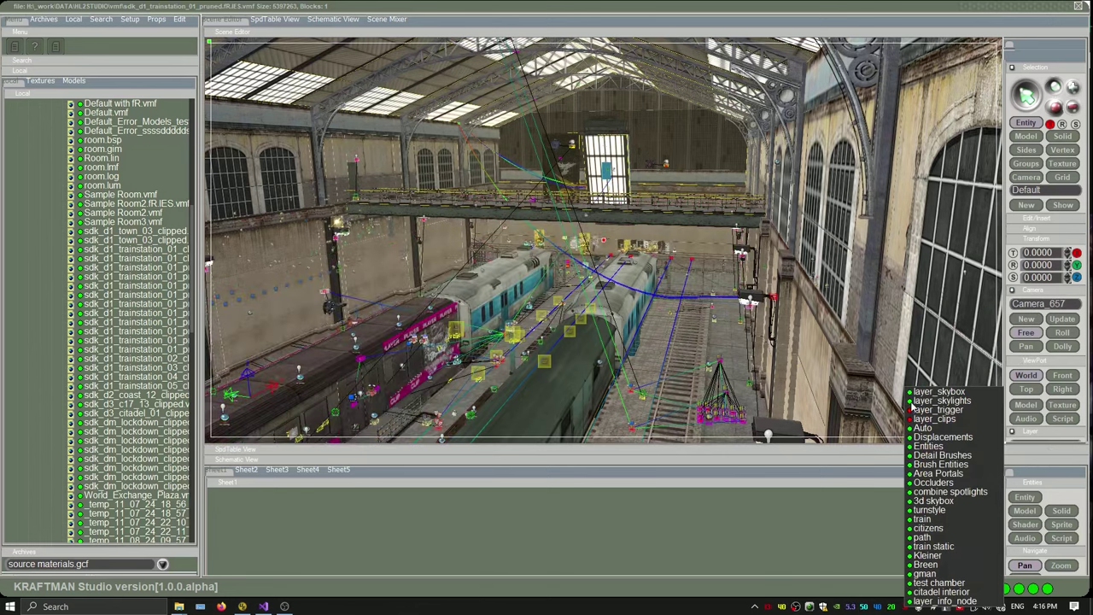
{"action": "left_click", "coordinate": [910, 601]}
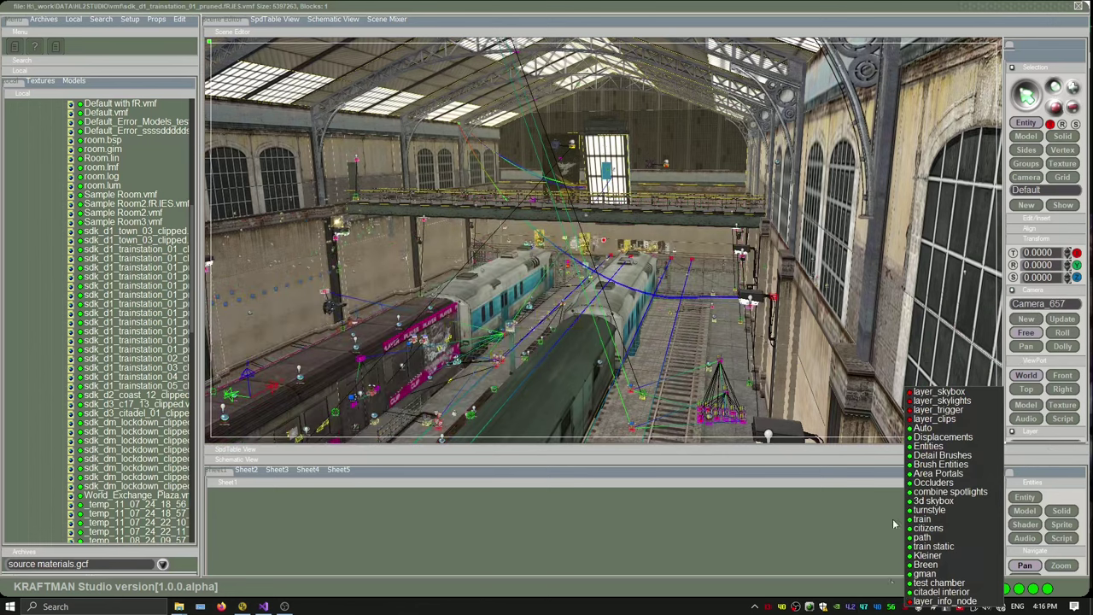
{"action": "left_click", "coordinate": [646, 287]}
Look through Camera_658, Camera_659 and Camera_660, and return to Camera_657
{"action": "left_click", "coordinate": [1013, 292]}
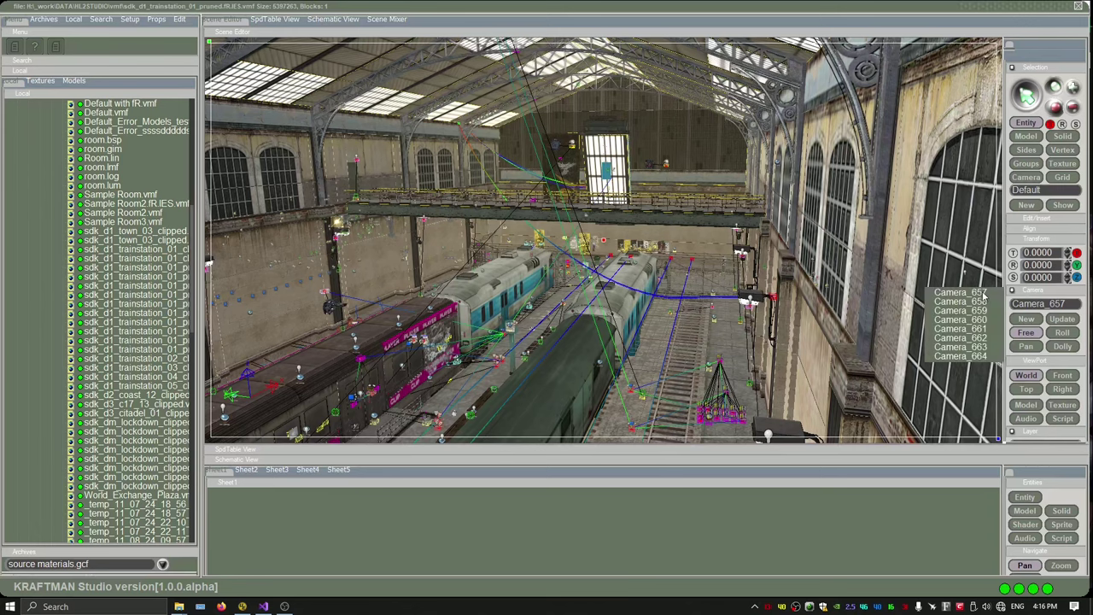
{"action": "left_click", "coordinate": [975, 301]}
{"action": "left_click", "coordinate": [969, 311]}
{"action": "left_click", "coordinate": [962, 322]}
{"action": "left_click", "coordinate": [960, 293]}
Search for class(func_final*) entities, select func_finalrender_16 and widen the value column of its properties
{"action": "left_click", "coordinate": [157, 19]}
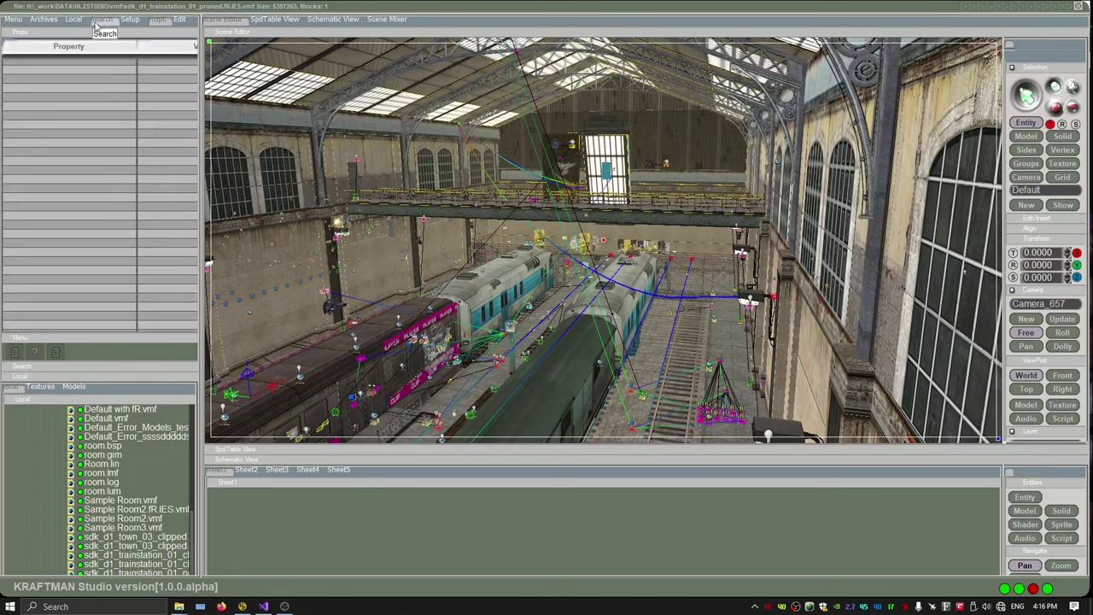
{"action": "left_click", "coordinate": [101, 19]}
{"action": "left_click", "coordinate": [183, 52]}
{"action": "left_click", "coordinate": [100, 104]}
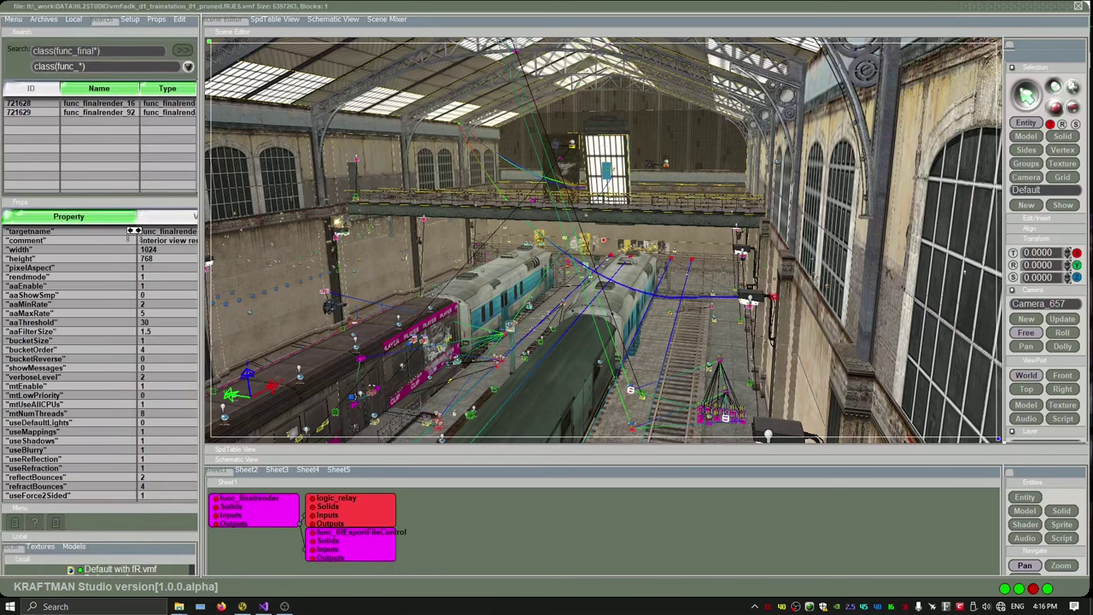
{"action": "left_click_drag", "start_coordinate": [137, 216], "coordinate": [88, 216]}
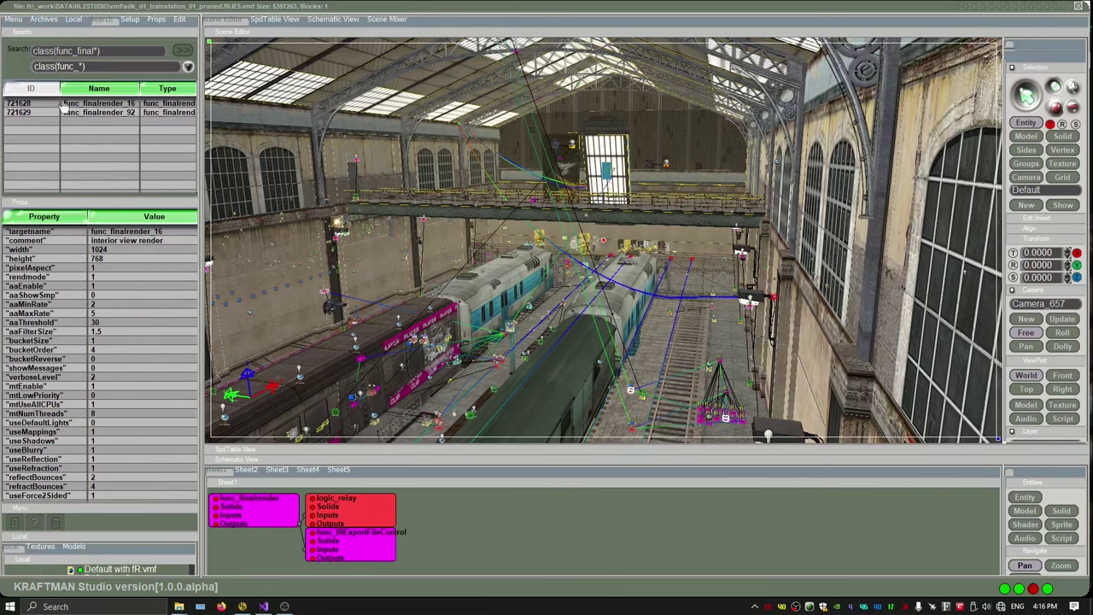
{"action": "left_click", "coordinate": [79, 34]}
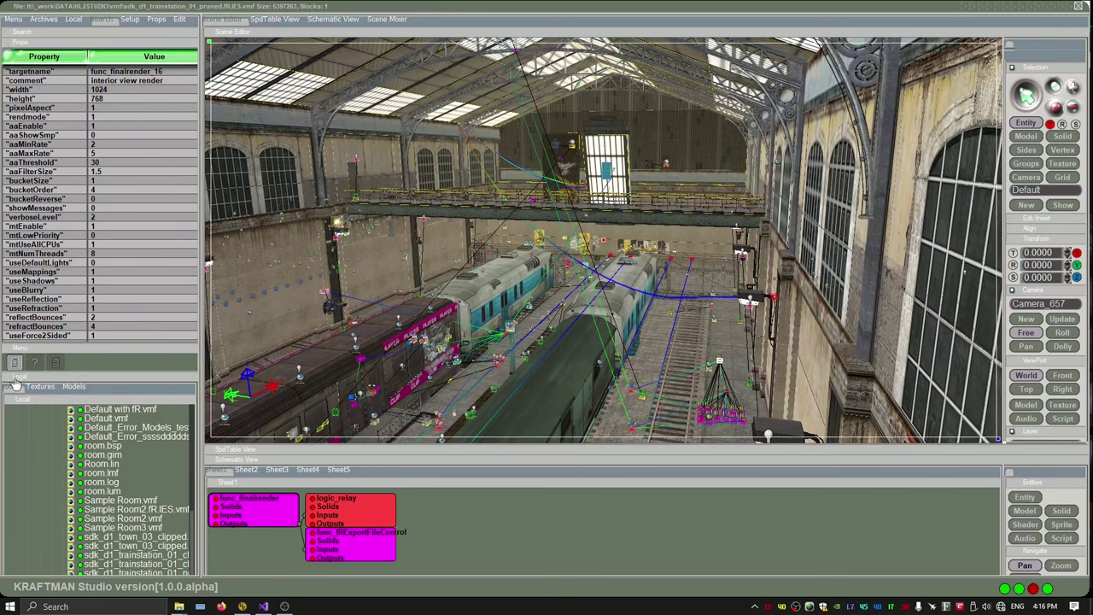
Render the train station interior from Camera_657 and close the finished render
{"action": "left_click", "coordinate": [14, 363]}
{"action": "left_click", "coordinate": [60, 467]}
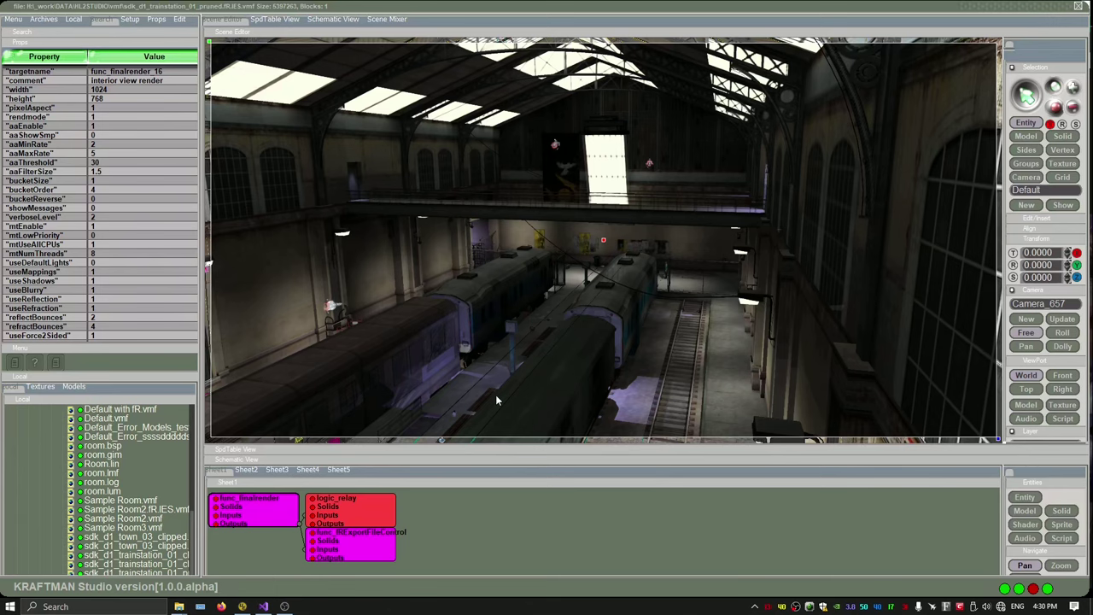
{"action": "left_click", "coordinate": [657, 293]}
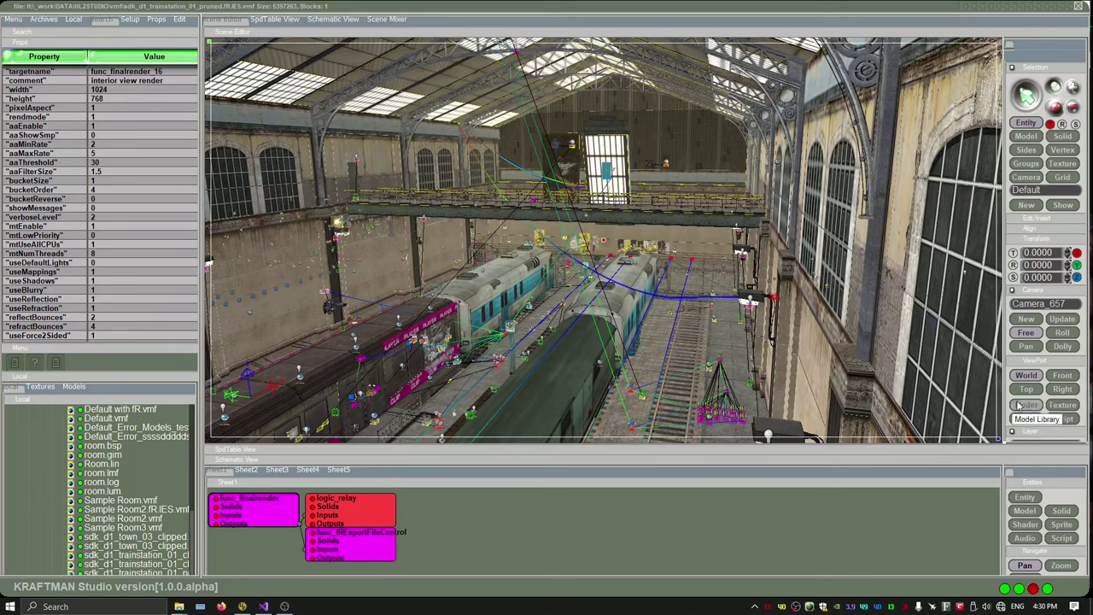
Switch to Camera_660, select the exterior render entity func_finalrender_92 and open its render settings
{"action": "left_click", "coordinate": [1013, 304]}
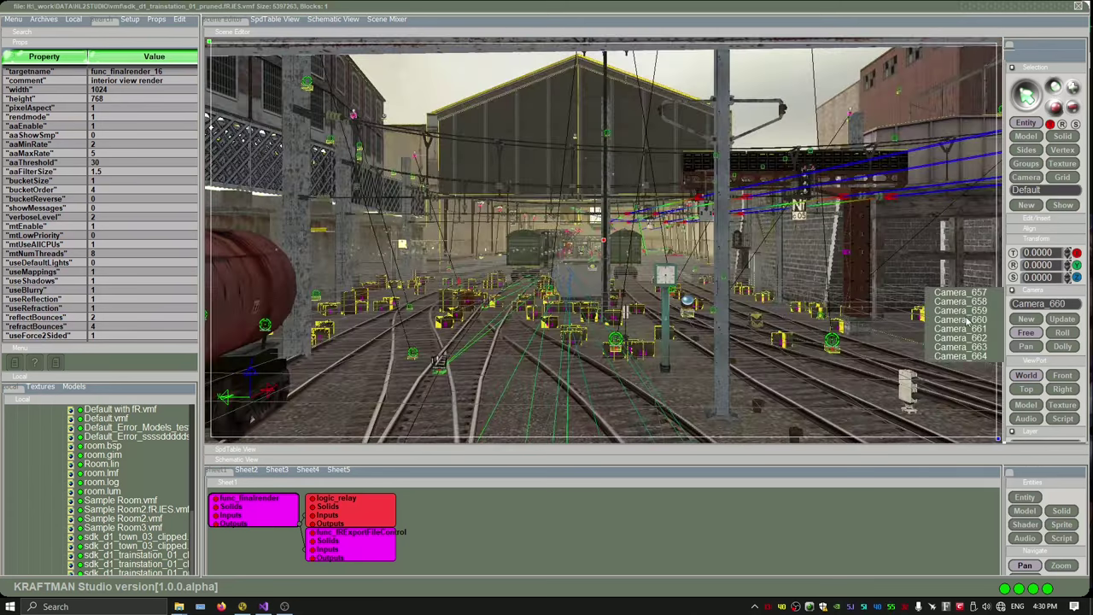
{"action": "left_click", "coordinate": [970, 320]}
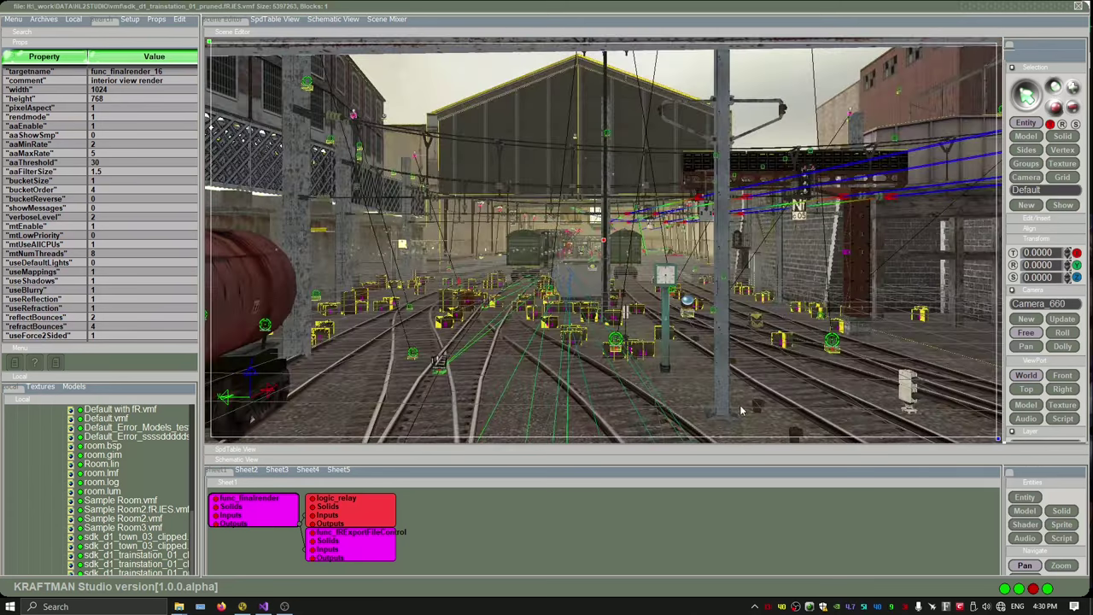
{"action": "left_click", "coordinate": [99, 20]}
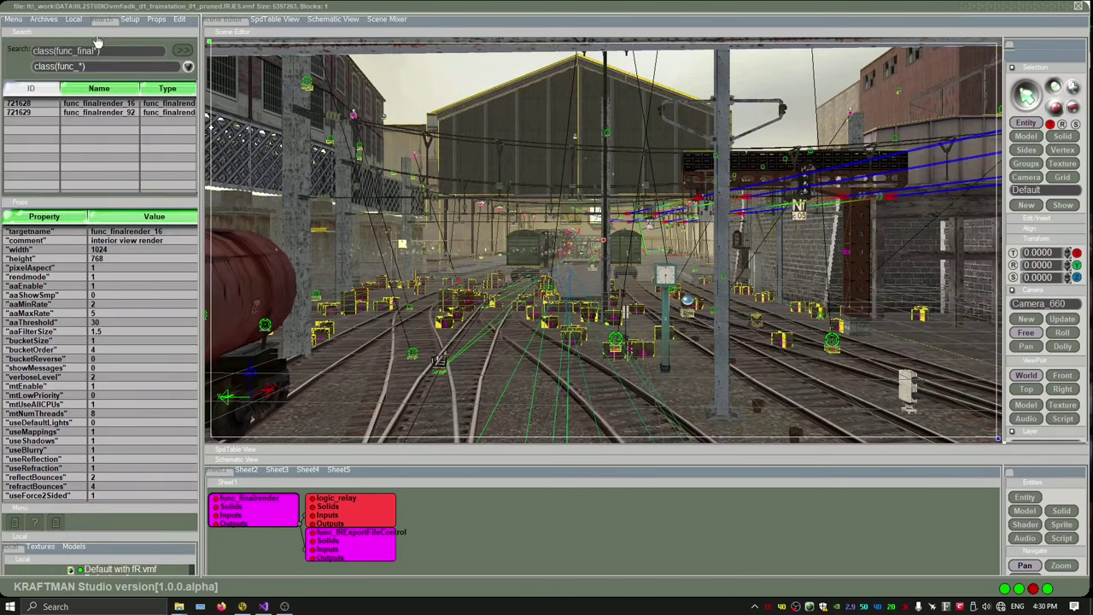
{"action": "left_click", "coordinate": [98, 112]}
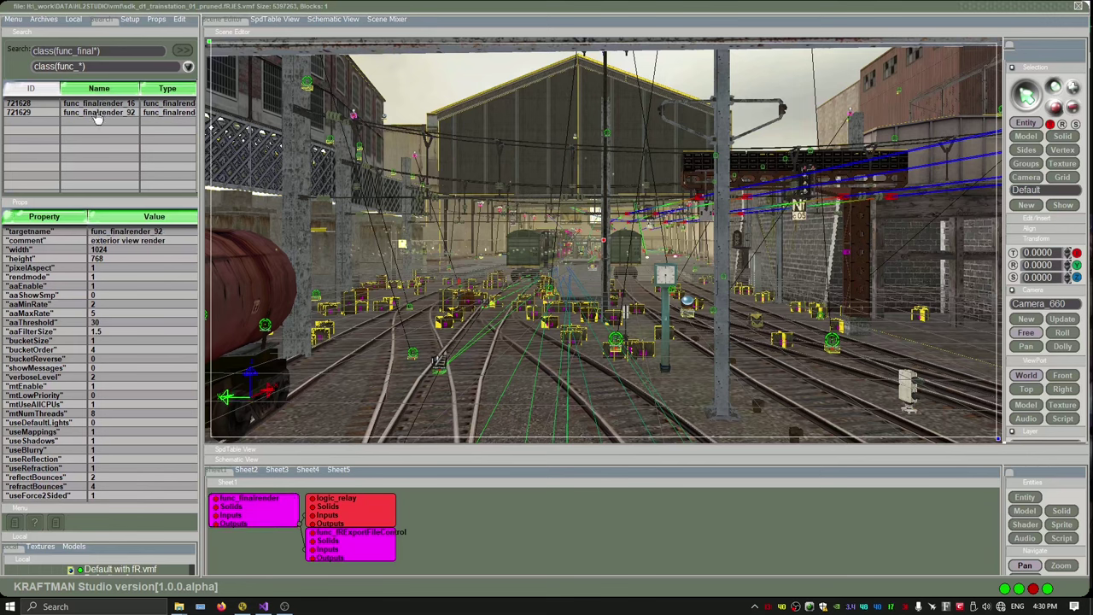
{"action": "left_click", "coordinate": [77, 39]}
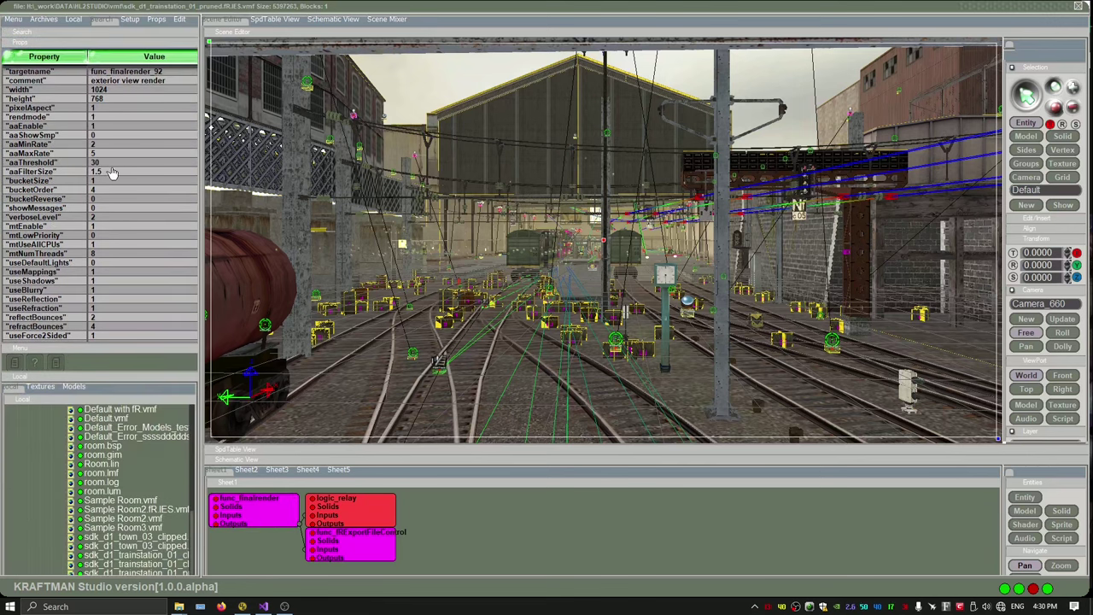
{"action": "left_click", "coordinate": [179, 19]}
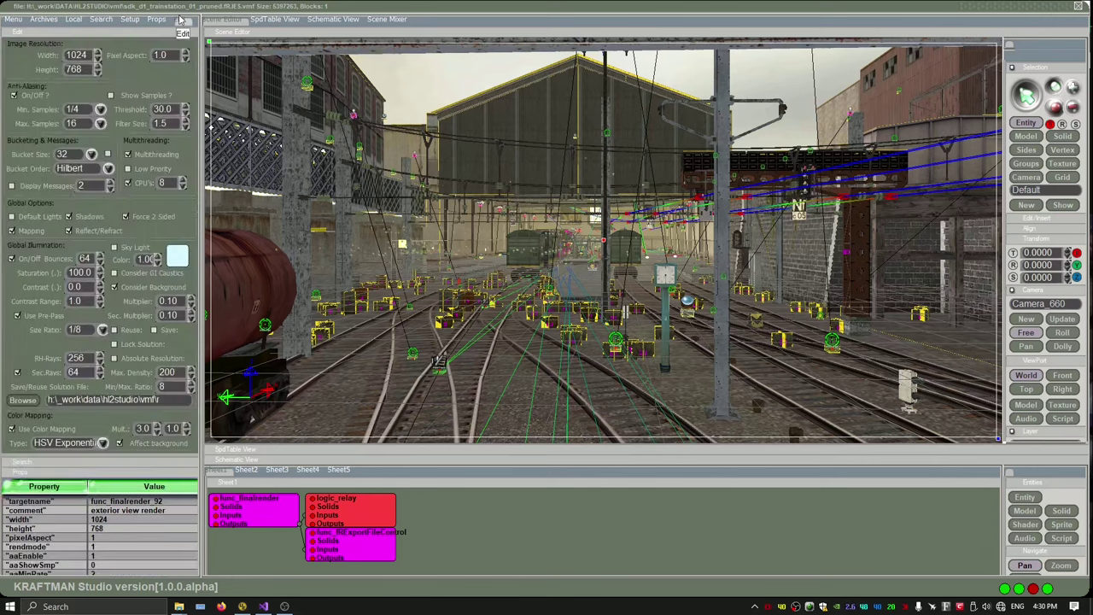
Load the settings of the exterior render entity from its schematic node and enlarge the scene view over the schematic and settings areas
{"action": "left_click", "coordinate": [248, 498]}
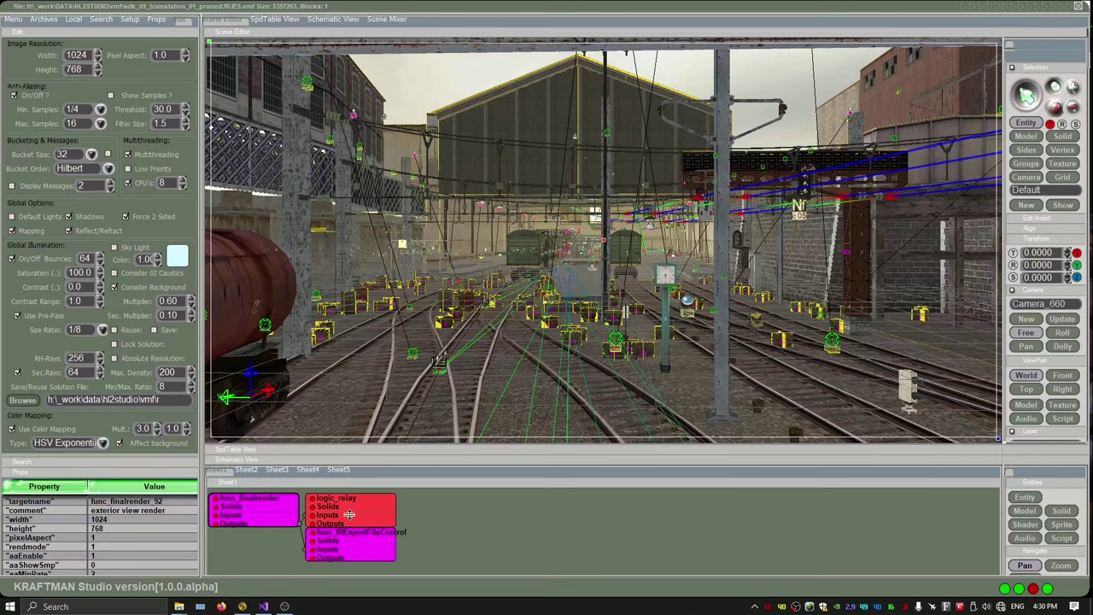
{"action": "left_click_drag", "start_coordinate": [349, 445], "coordinate": [349, 515]}
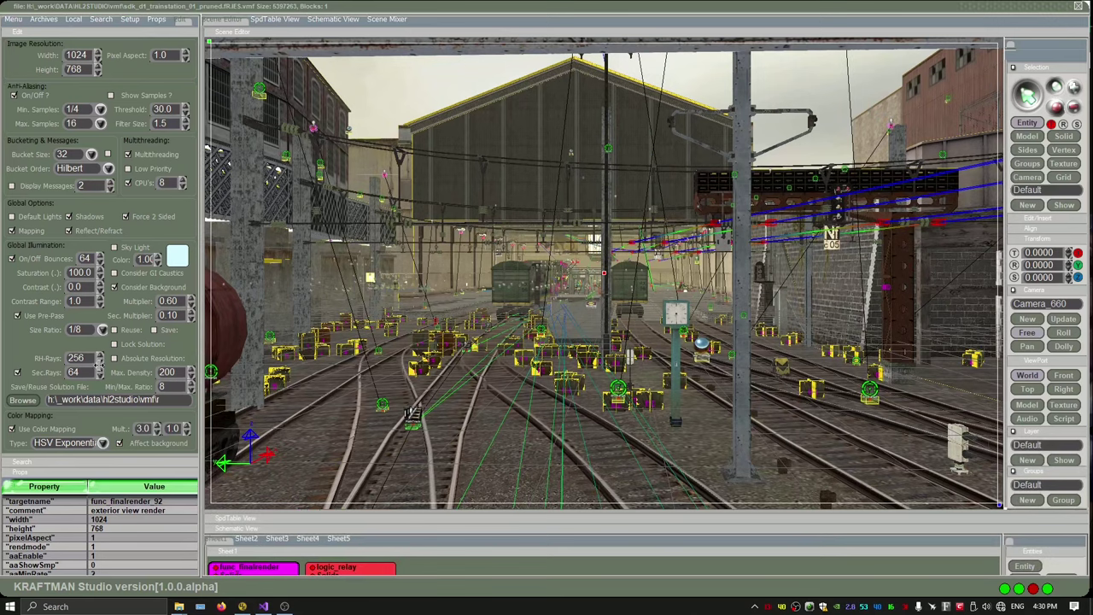
{"action": "left_click_drag", "start_coordinate": [98, 363], "coordinate": [100, 365]}
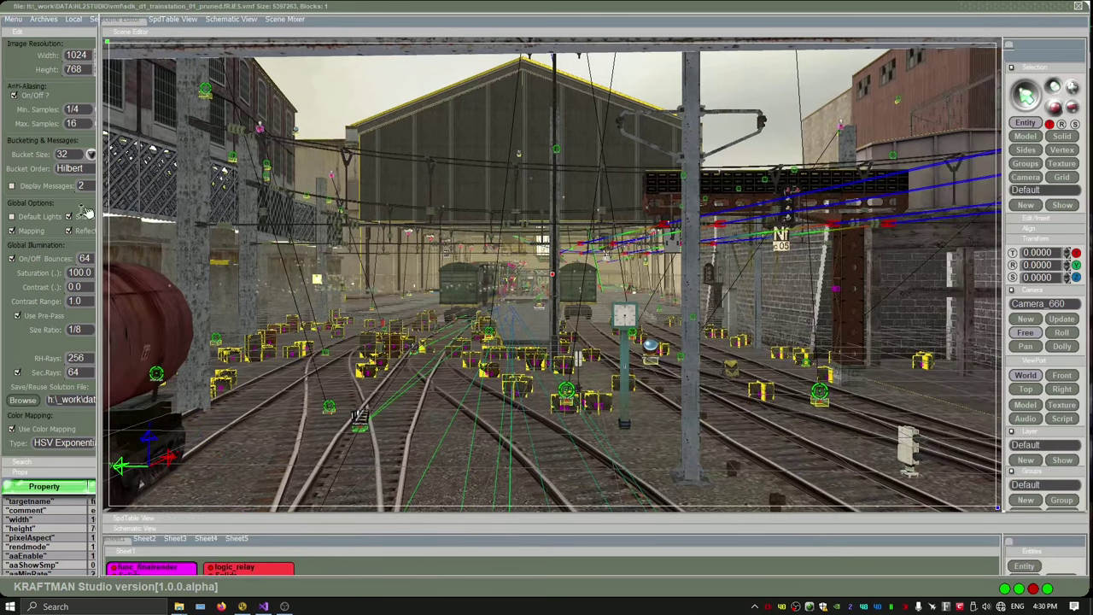
Run the map to render the train station exterior from Camera_660, and close the finished render
{"action": "left_click", "coordinate": [15, 21]}
{"action": "left_click", "coordinate": [16, 46]}
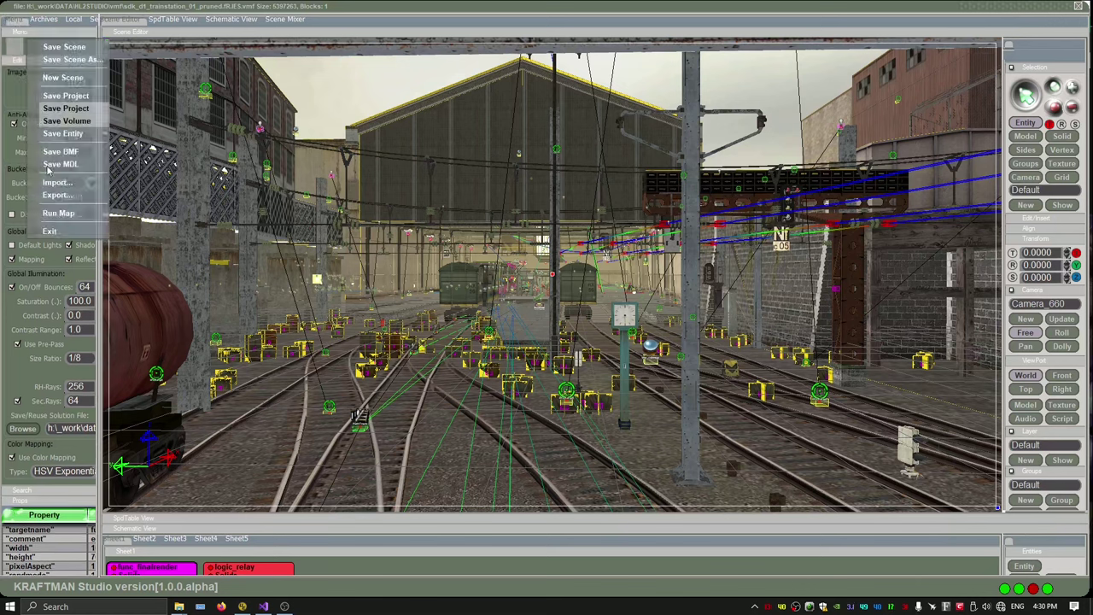
{"action": "left_click", "coordinate": [54, 213]}
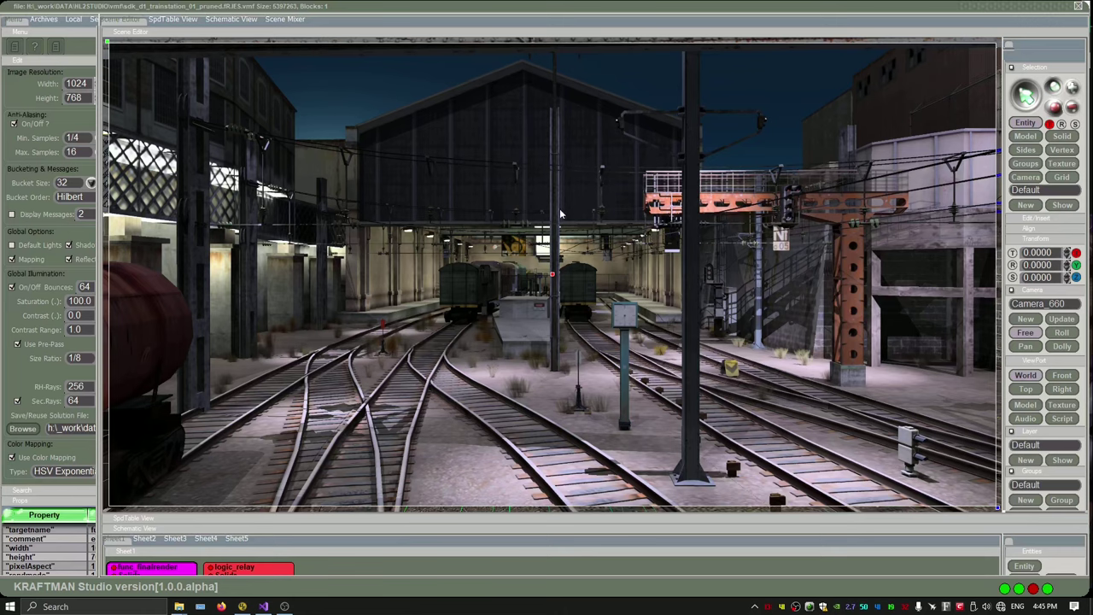
{"action": "left_click", "coordinate": [278, 235]}
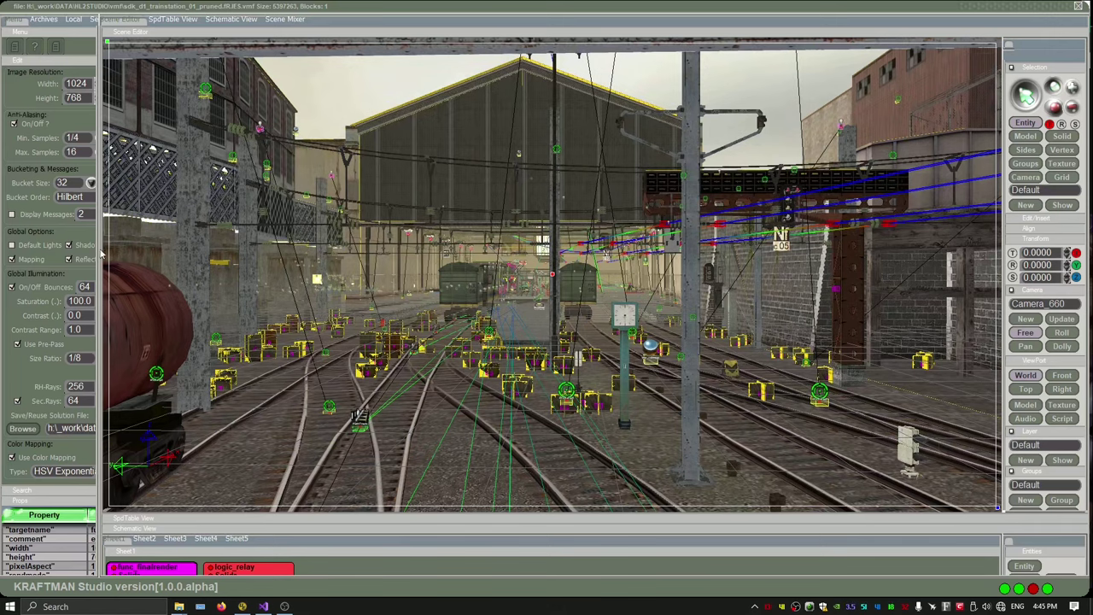
Shrink the scene view to expose the full render settings and schematic, and roam from Camera_660 into the train station hall
{"action": "left_click_drag", "start_coordinate": [100, 253], "coordinate": [194, 245]}
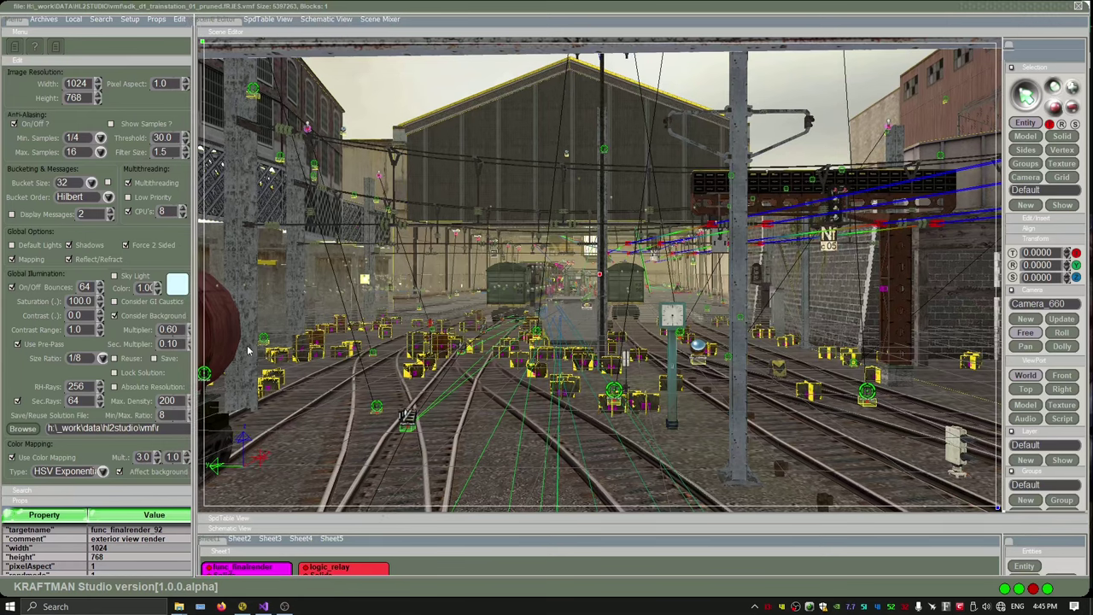
{"action": "left_click_drag", "start_coordinate": [398, 515], "coordinate": [405, 451]}
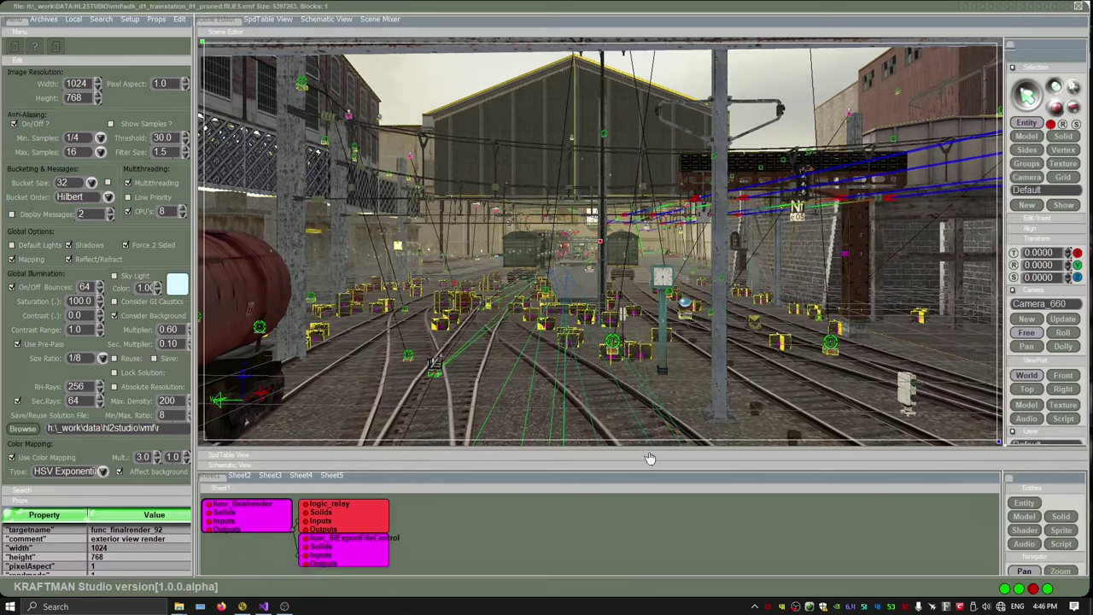
{"action": "left_click", "coordinate": [1028, 334]}
{"action": "left_click_drag", "start_coordinate": [771, 270], "coordinate": [721, 273]}
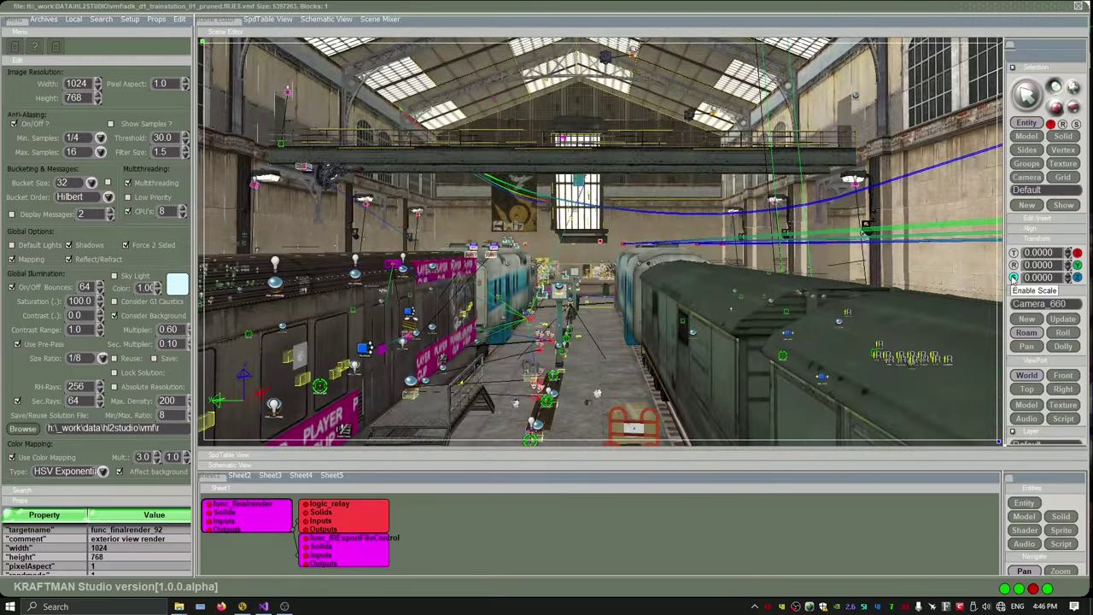
Switch to Camera_662 and roam through the station interior to the fenced area with the masked guards
{"action": "left_click", "coordinate": [1039, 304]}
{"action": "left_click", "coordinate": [972, 311]}
{"action": "left_click", "coordinate": [962, 319]}
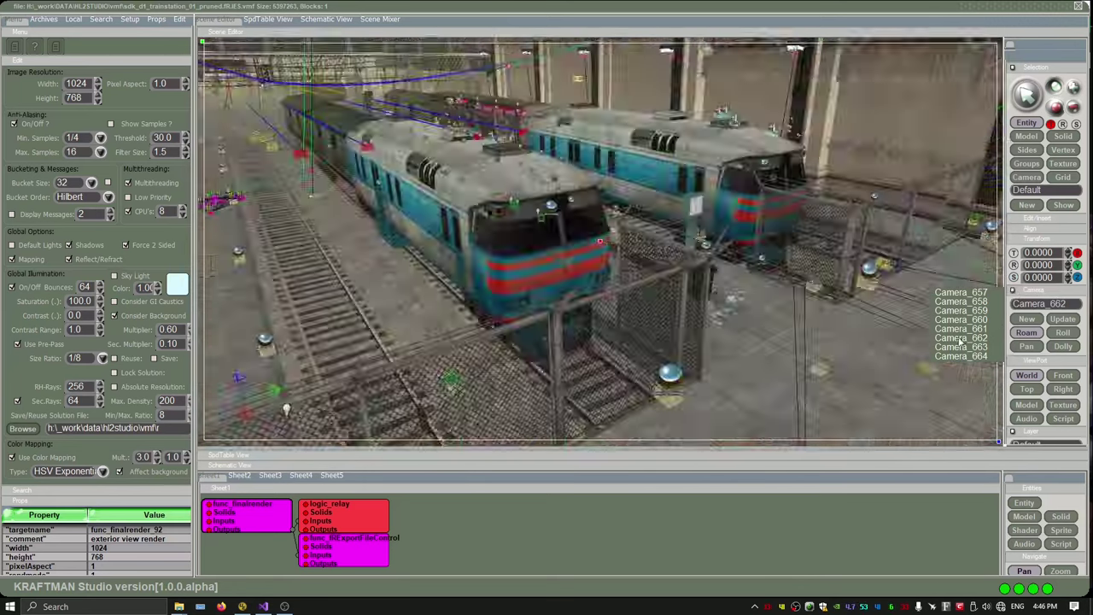
{"action": "left_click", "coordinate": [960, 338]}
{"action": "left_click", "coordinate": [1024, 334]}
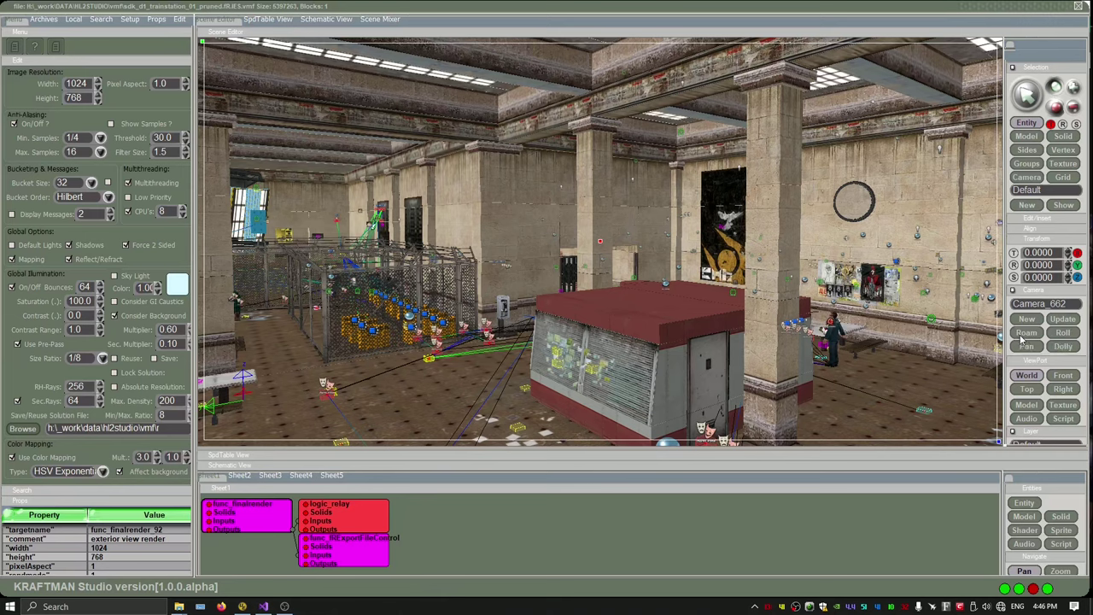
{"action": "left_click_drag", "start_coordinate": [924, 253], "coordinate": [1020, 271]}
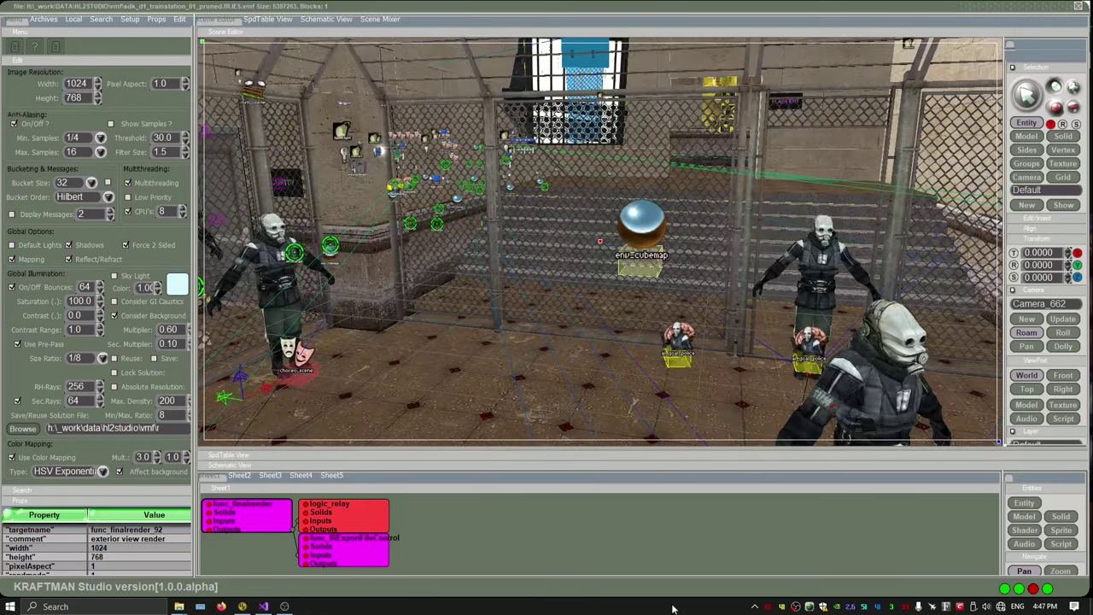